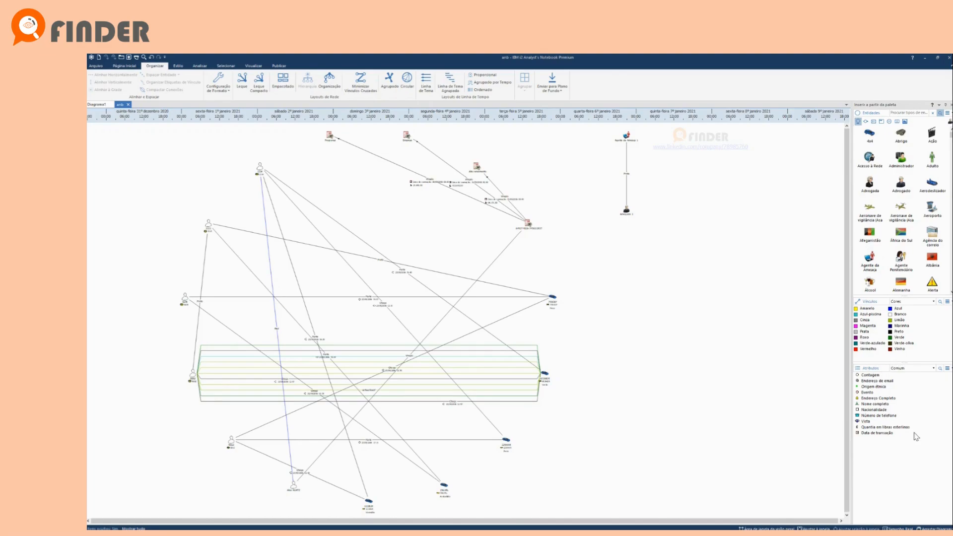
Examine the entities and links across the association chart, from the account transactions to the people and vehicles.
scroll(145, 94, up, 1)
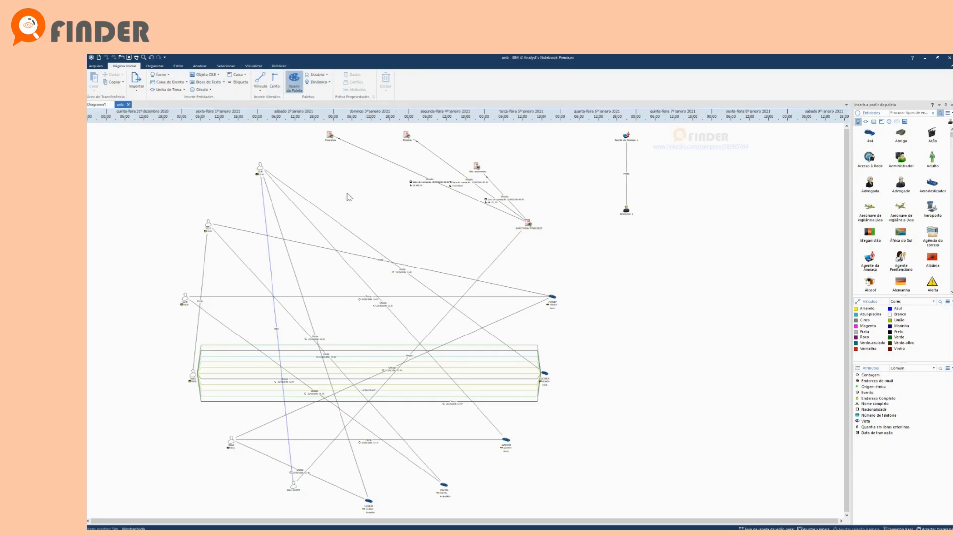
click(155, 65)
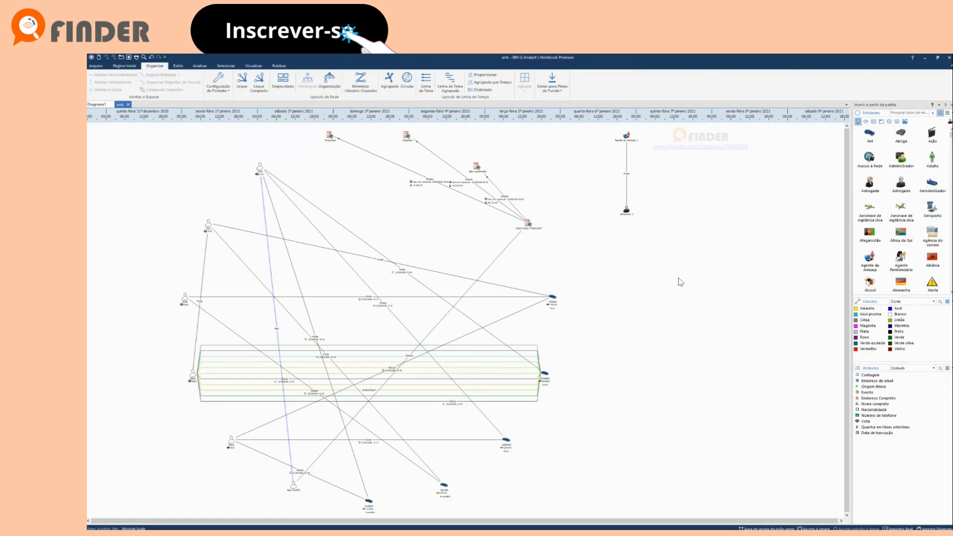
scroll(715, 219, up, 5)
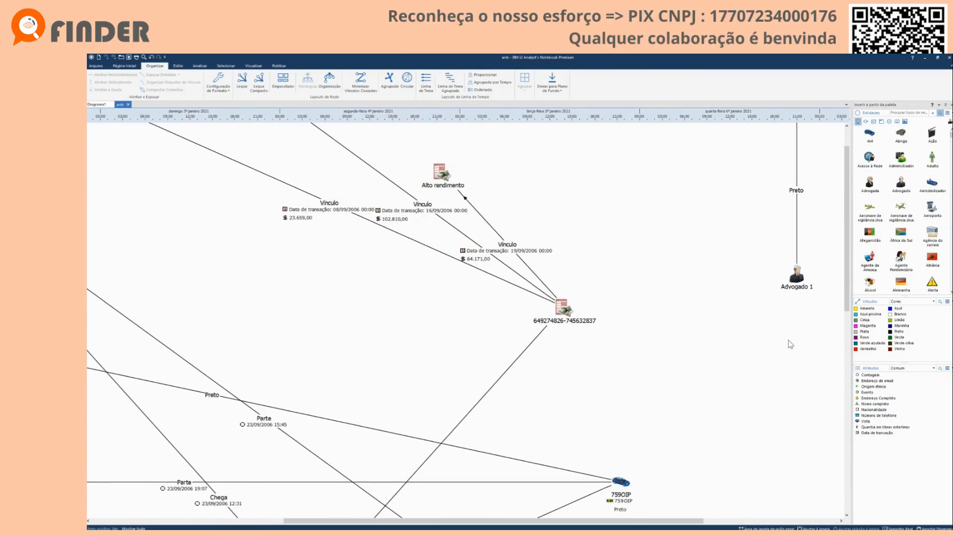
scroll(791, 345, down, 5)
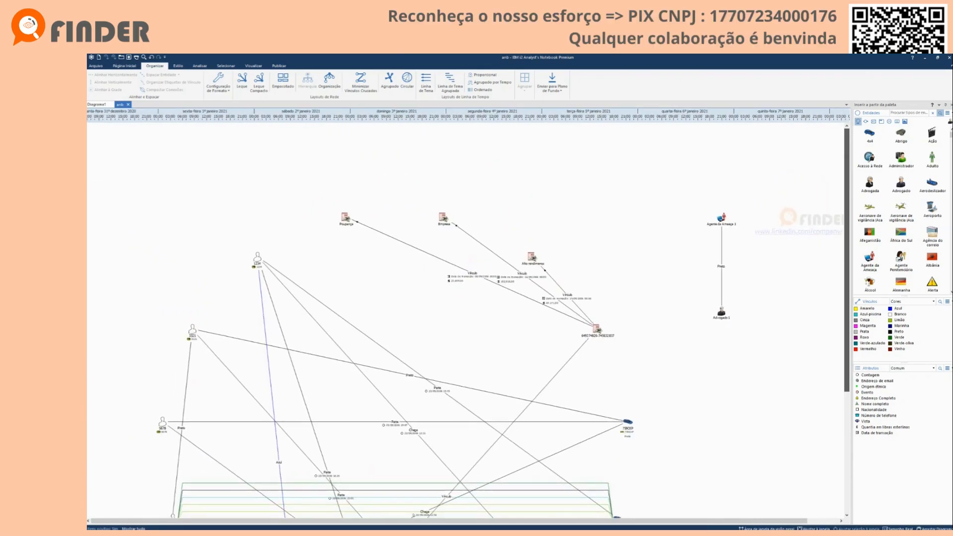
scroll(827, 222, down, 3)
scroll(652, 278, up, 5)
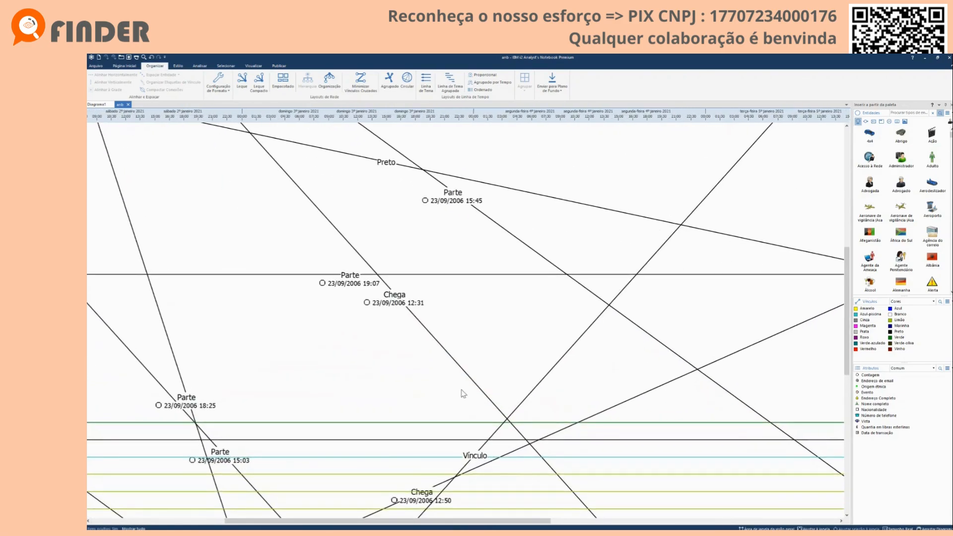
scroll(681, 348, down, 5)
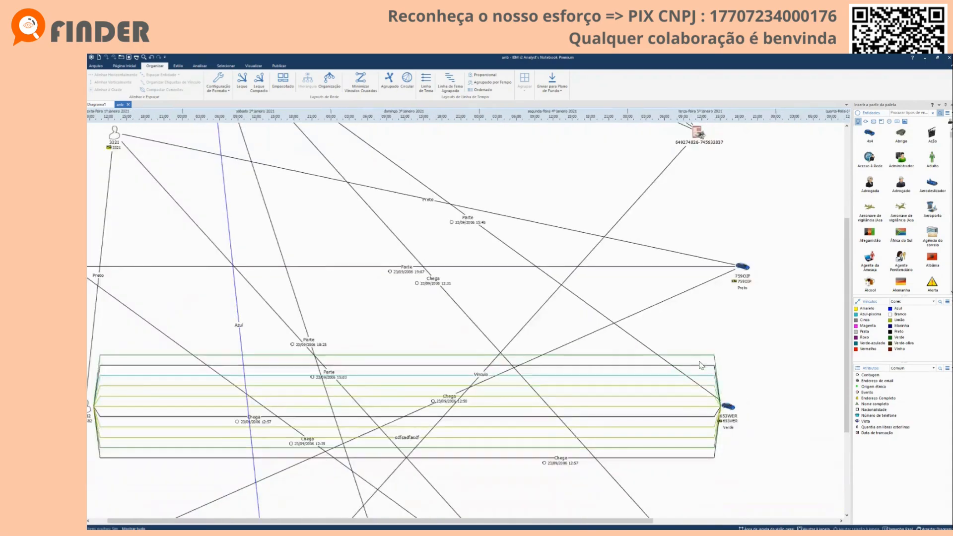
drag(848, 325, 847, 269)
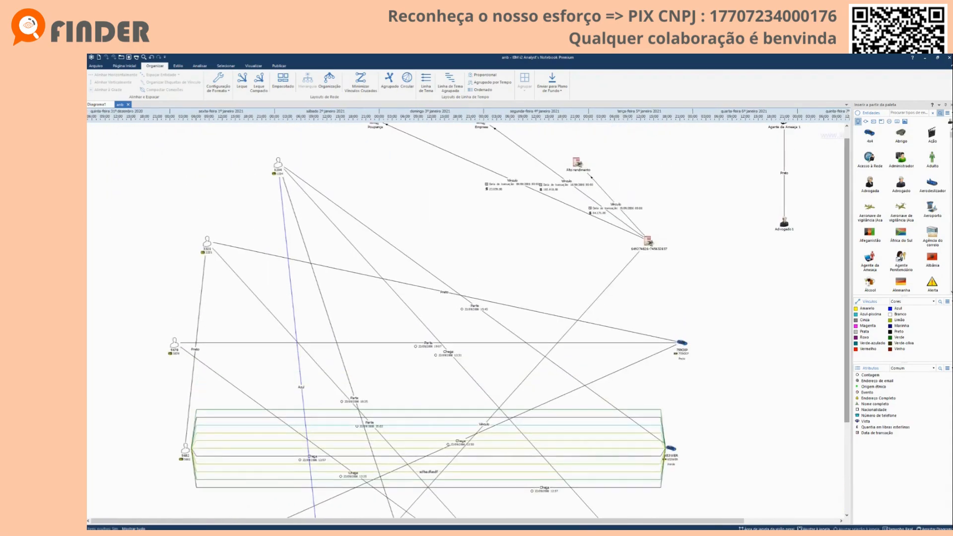
scroll(749, 298, down, 3)
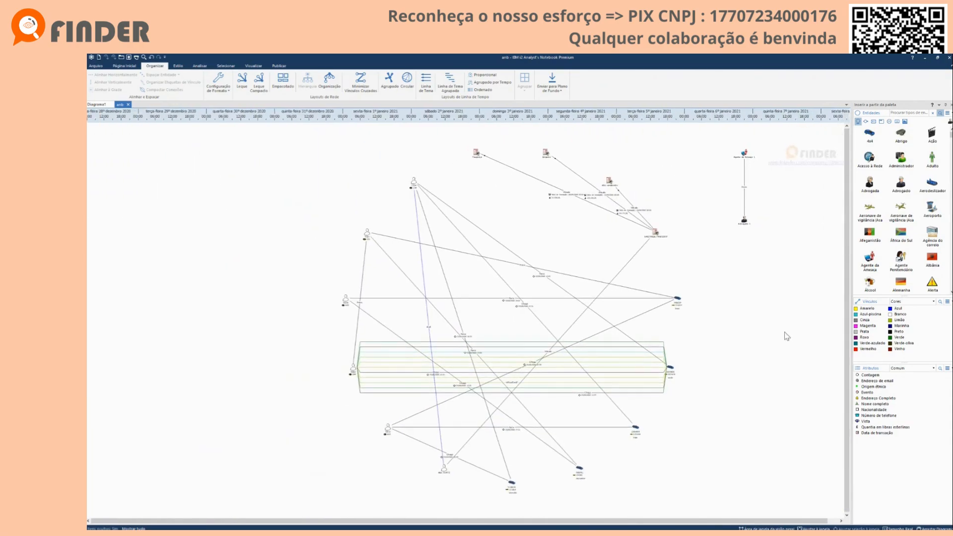
Copy all items of the association chart into a new timeline diagram.
key(ctrl+a)
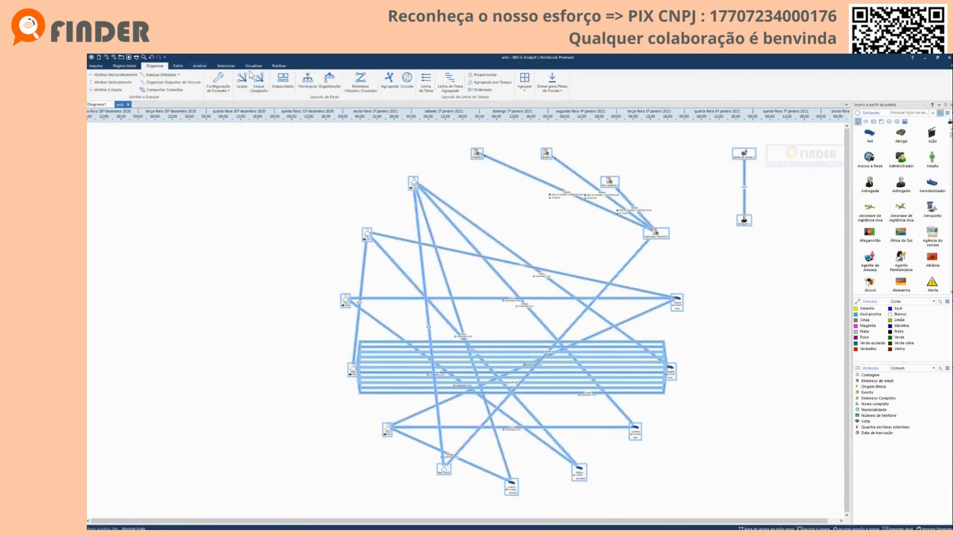
scroll(251, 75, down, 2)
click(545, 83)
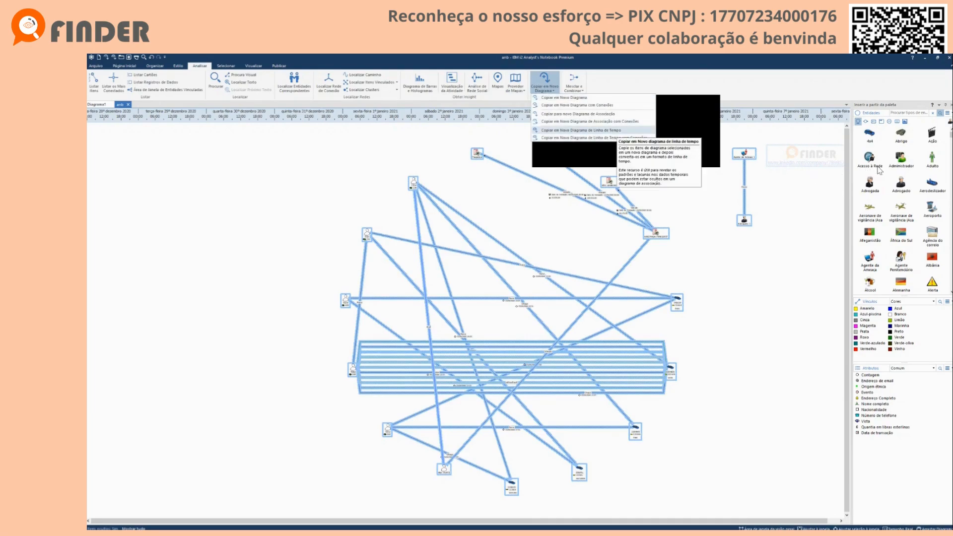
key(Return)
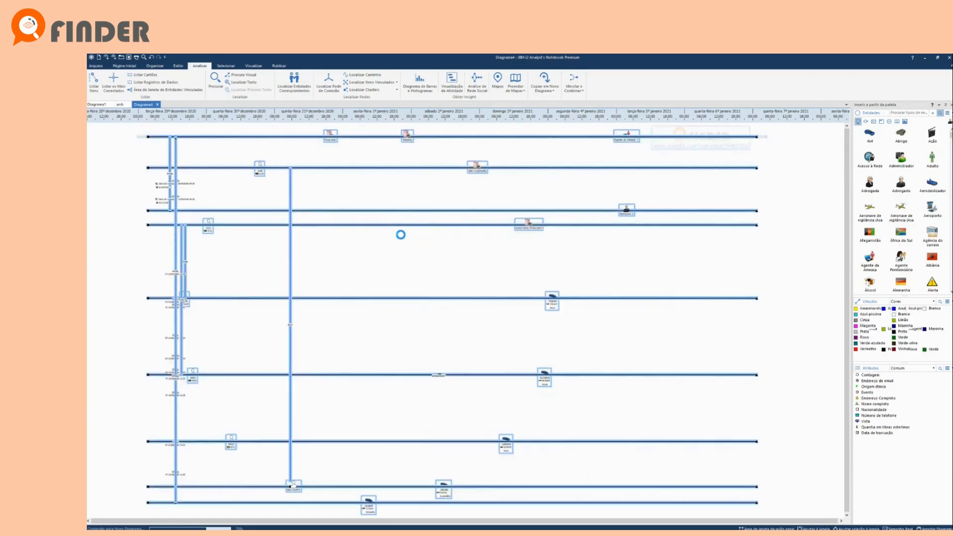
click(155, 66)
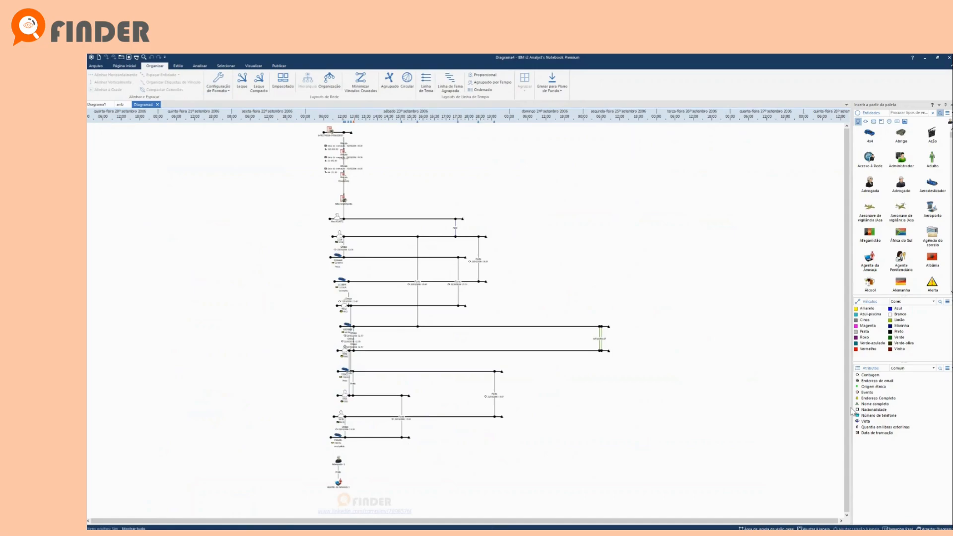
Move the main bank account's icon earlier on the timeline and shift its Poupança transaction link to an earlier position.
scroll(373, 199, up, 5)
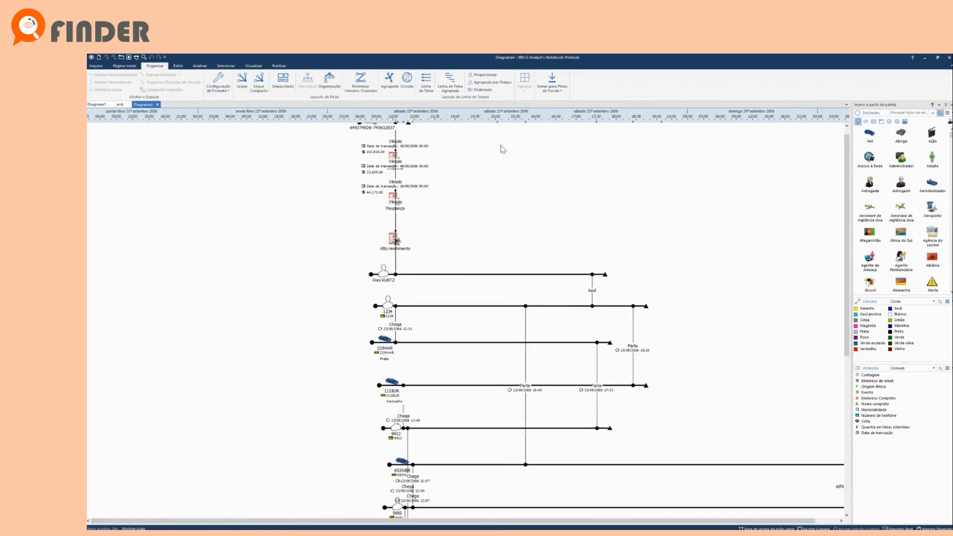
scroll(694, 337, down, 2)
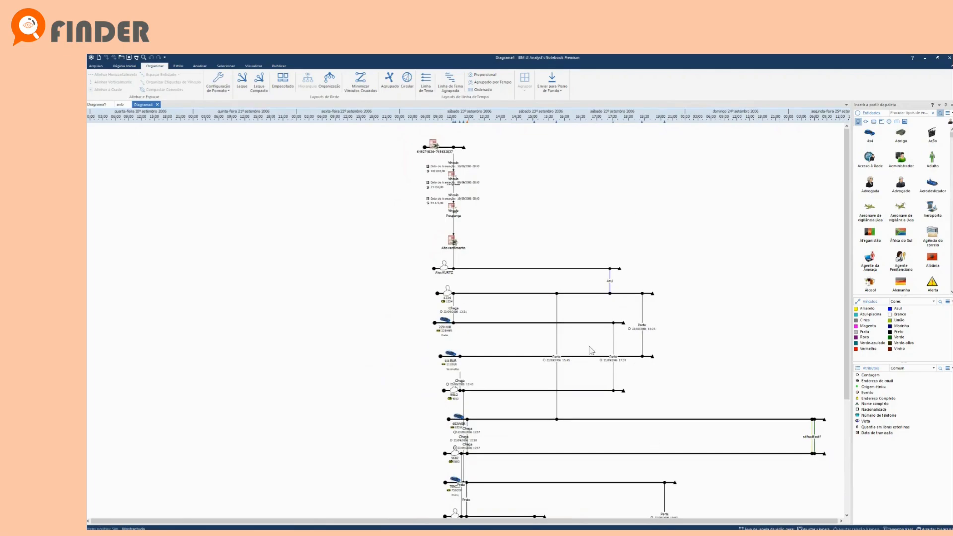
drag(434, 145, 276, 144)
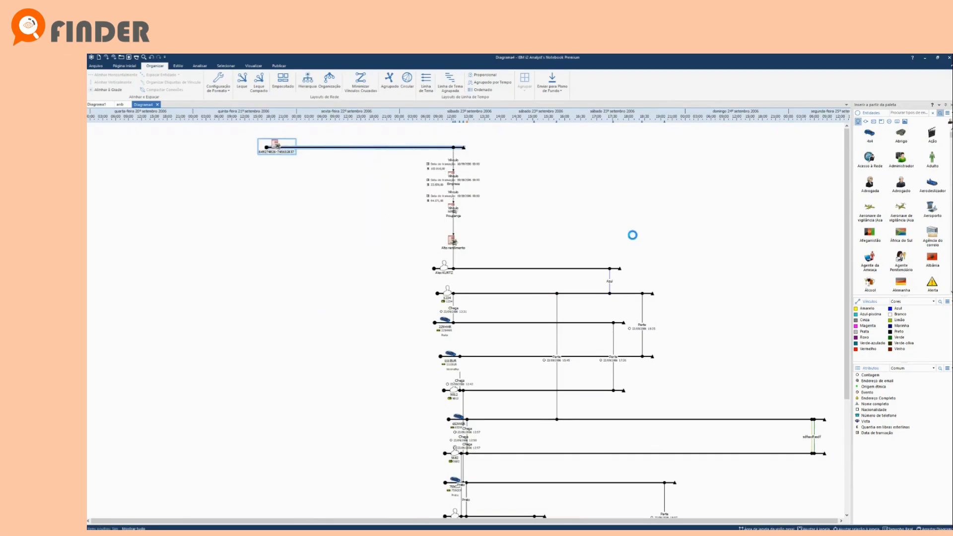
drag(631, 229, 465, 226)
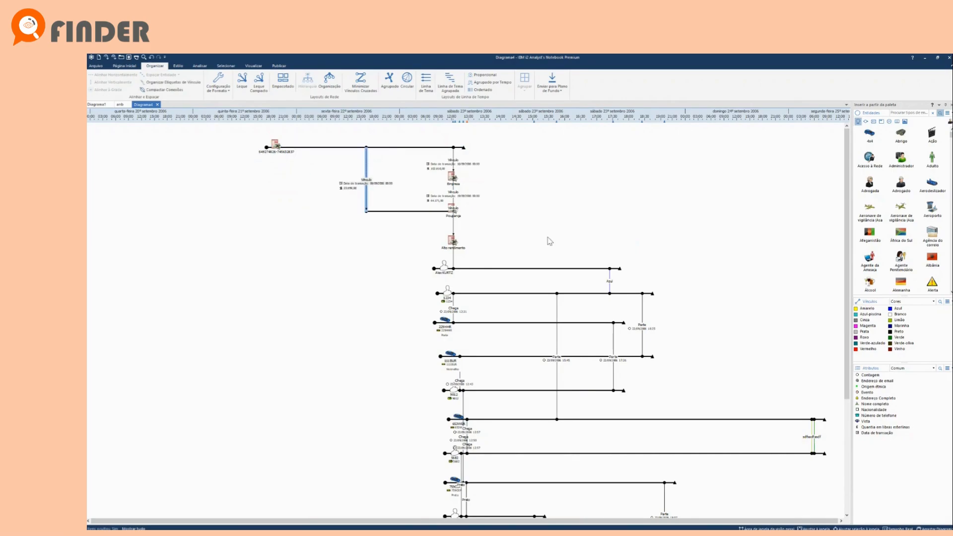
click(611, 238)
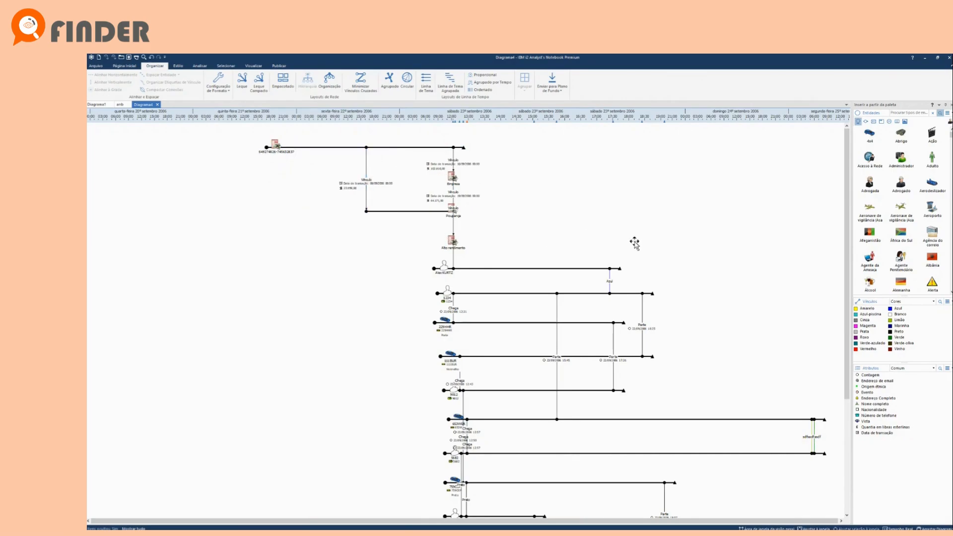
Move the Empresa, Poupança and Alto rendimento icons earlier, roughly beneath the main bank account's icon.
drag(452, 178, 282, 180)
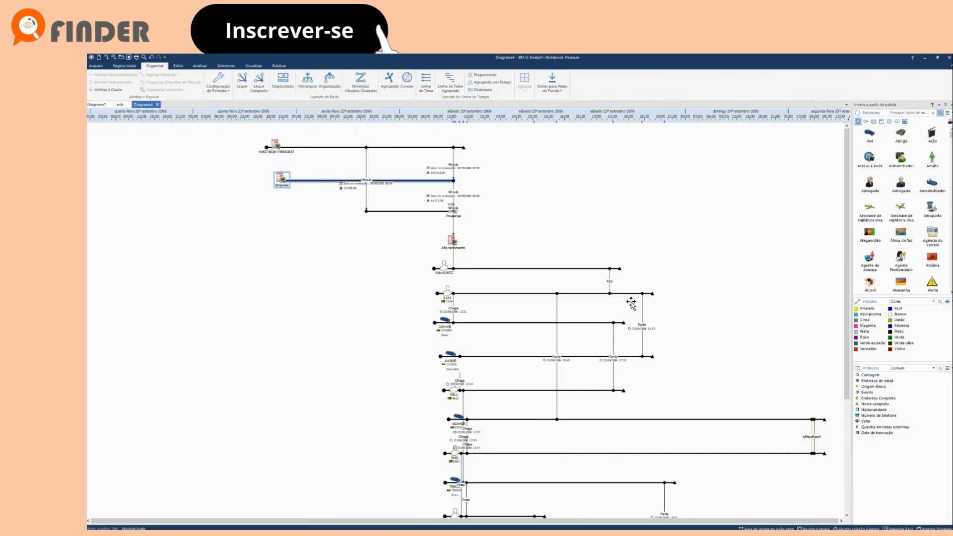
drag(452, 208, 281, 209)
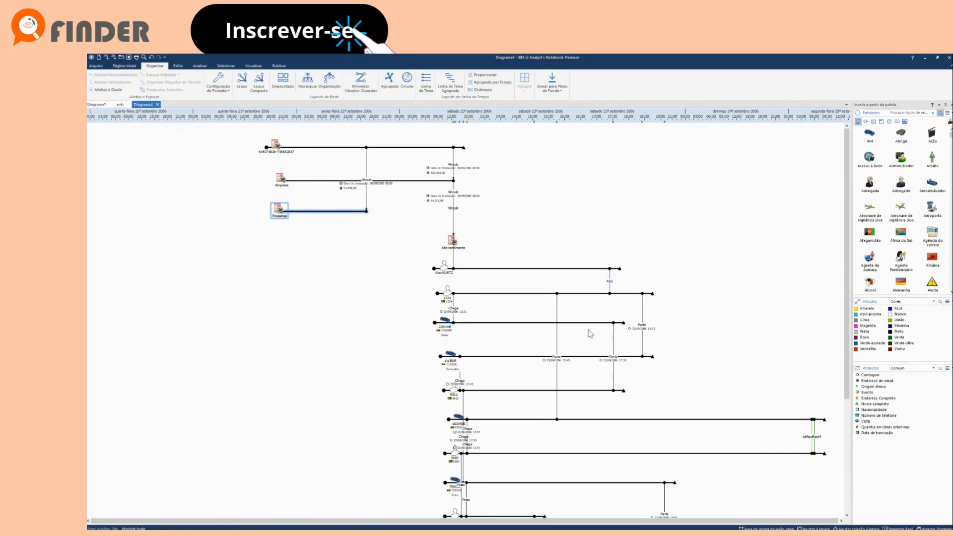
drag(452, 241, 323, 240)
drag(435, 339, 365, 336)
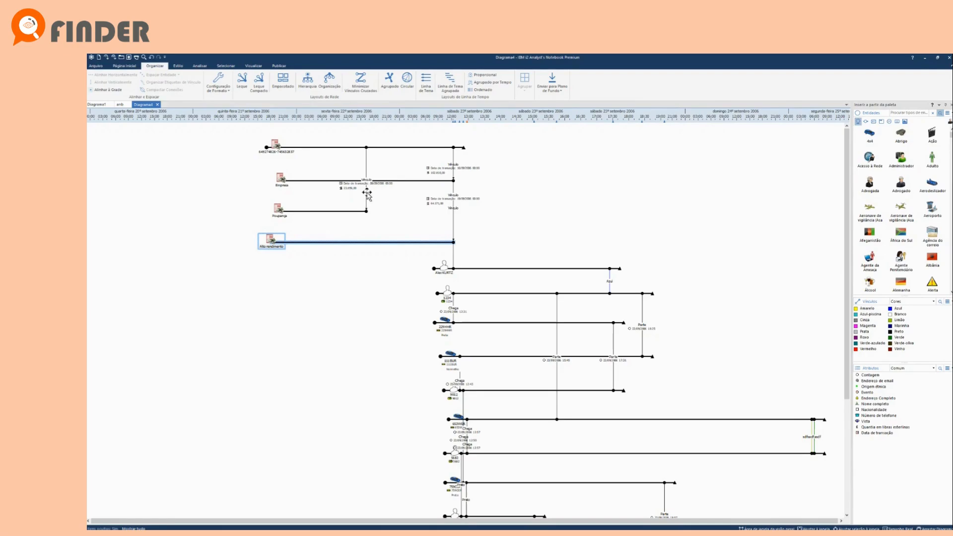
Reorder the theme lines so Poupança sits directly below the main account and Empresa comes between Poupança and Alto rendimento.
drag(375, 286, 366, 213)
drag(376, 249, 376, 295)
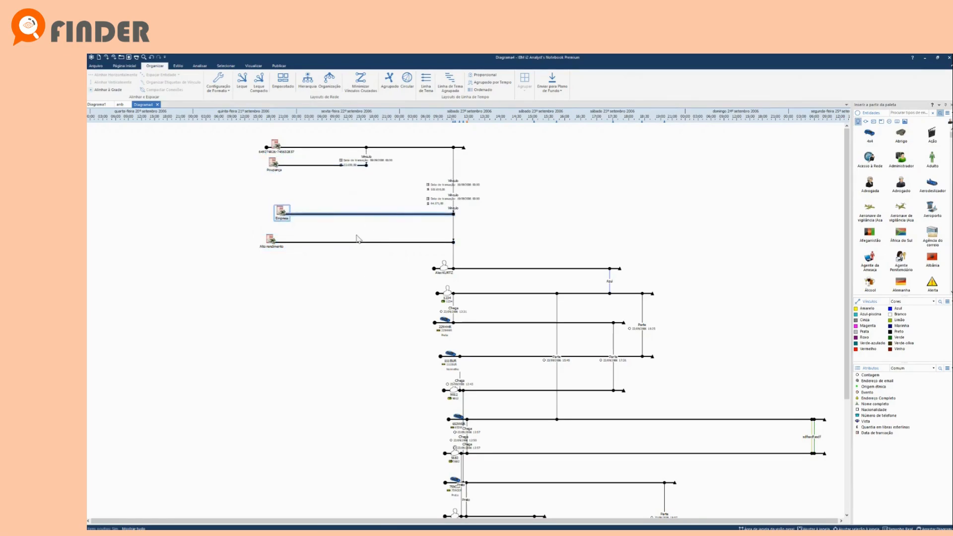
drag(366, 221, 363, 243)
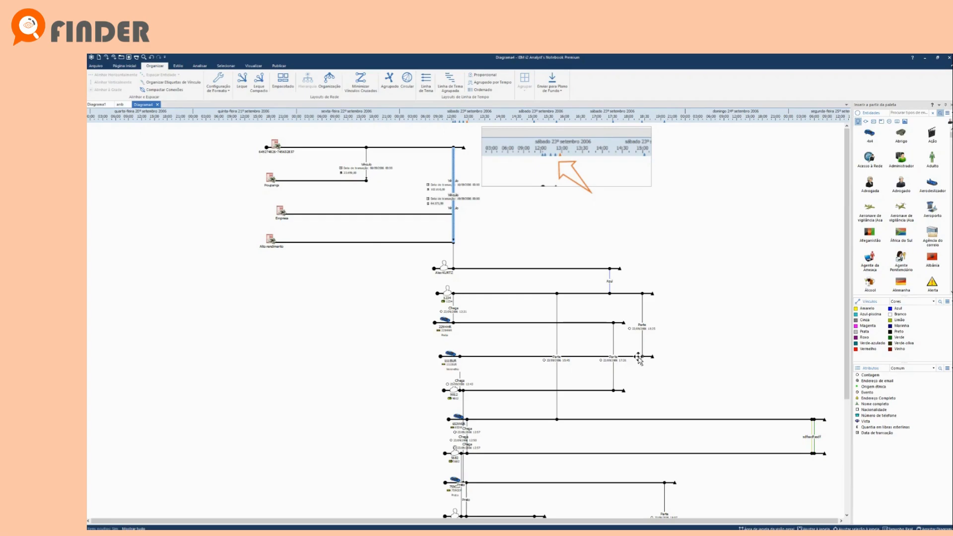
Shift the Vínculo link between the main account and the person, and the Parte link between 1234 and 111BUR, further along the timeline.
drag(638, 357, 681, 369)
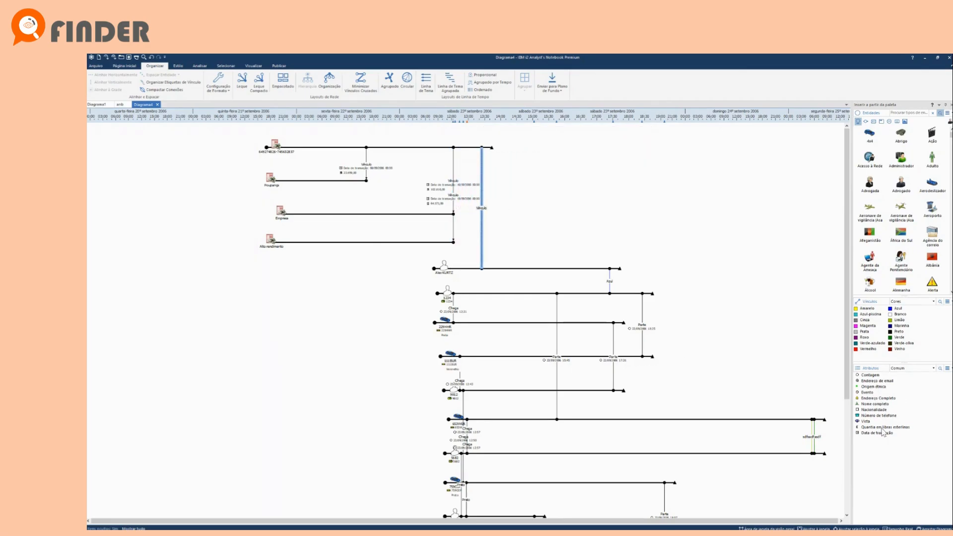
drag(642, 313, 756, 314)
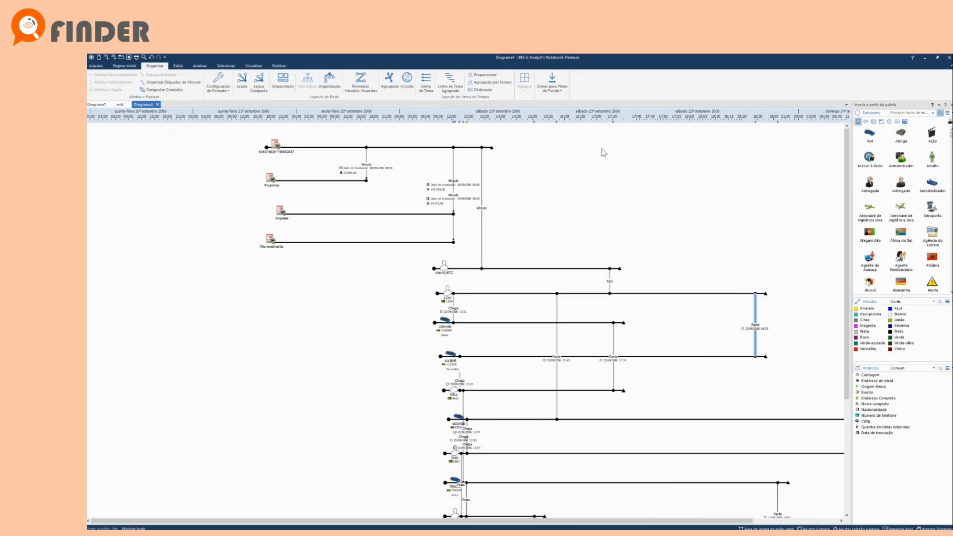
mouse_move(756, 314)
mouse_down()
mouse_move(672, 313)
mouse_move(759, 314)
mouse_up()
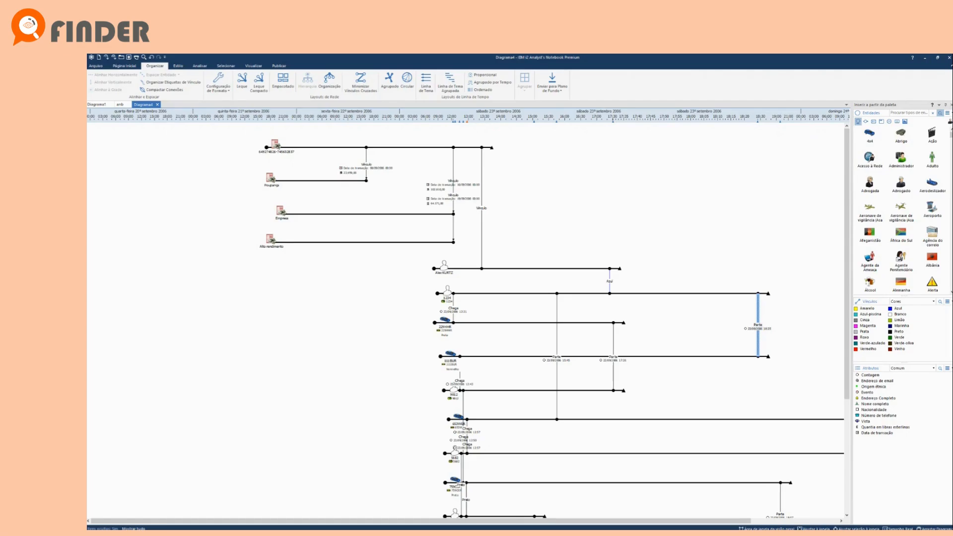
Apply the Theme Line layout to the timeline diagram.
scroll(751, 291, down, 5)
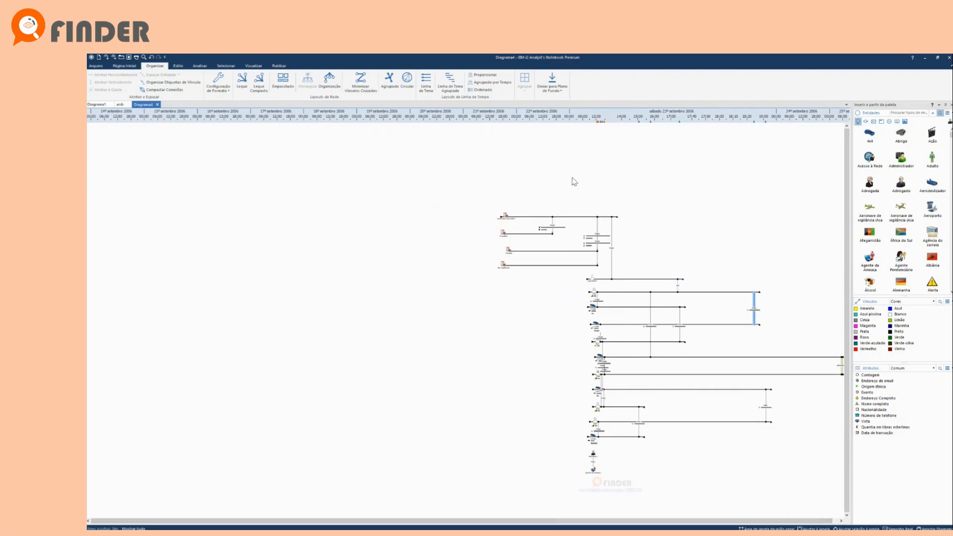
click(427, 82)
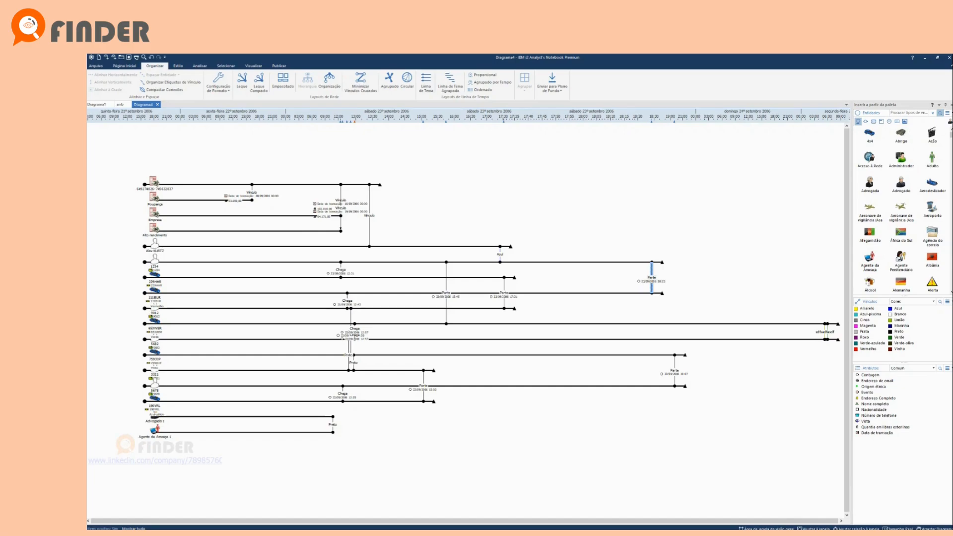
click(841, 521)
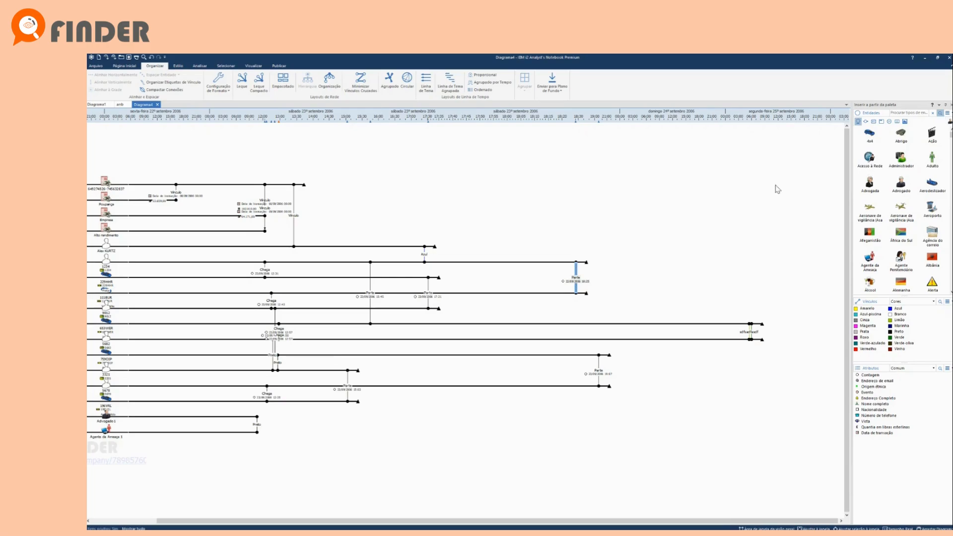
Apply the Grouped Theme Line layout and inspect the theme lines along the whole time axis.
click(449, 82)
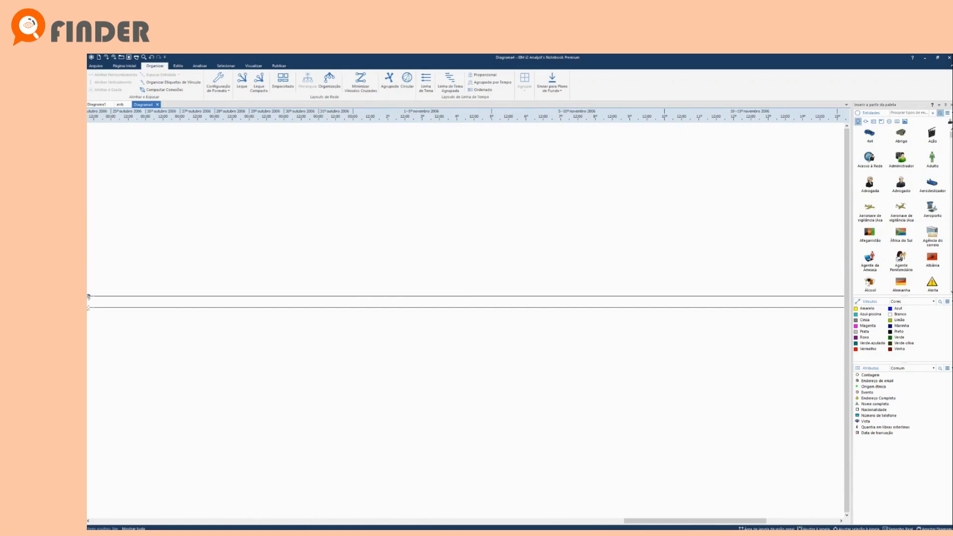
drag(695, 521, 367, 521)
scroll(940, 461, down, 2)
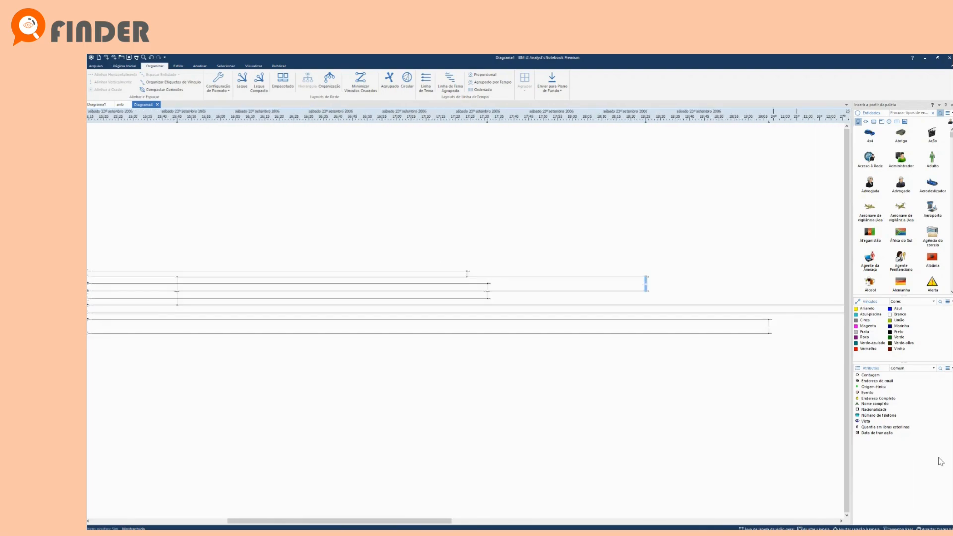
scroll(939, 458, down, 5)
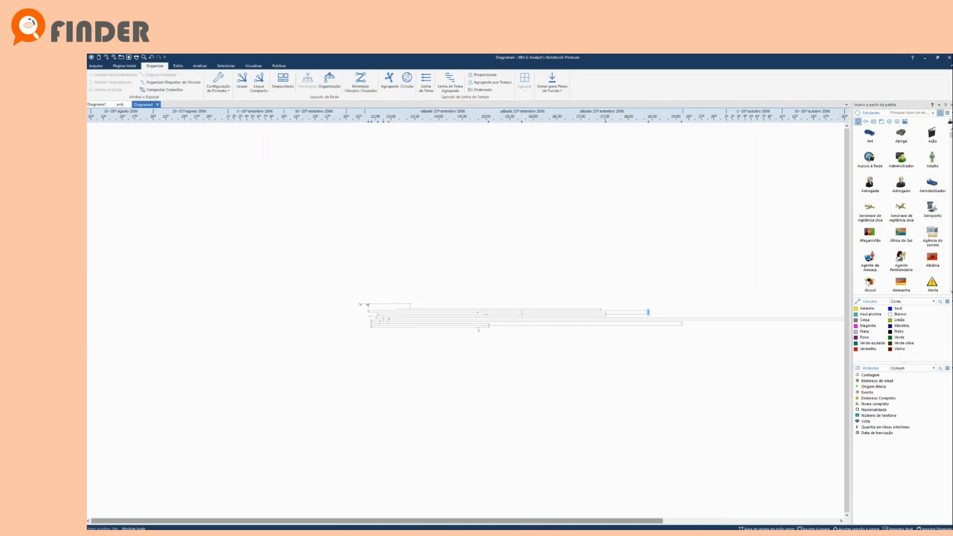
mouse_move(378, 521)
mouse_down()
mouse_move(429, 521)
mouse_move(377, 521)
mouse_up()
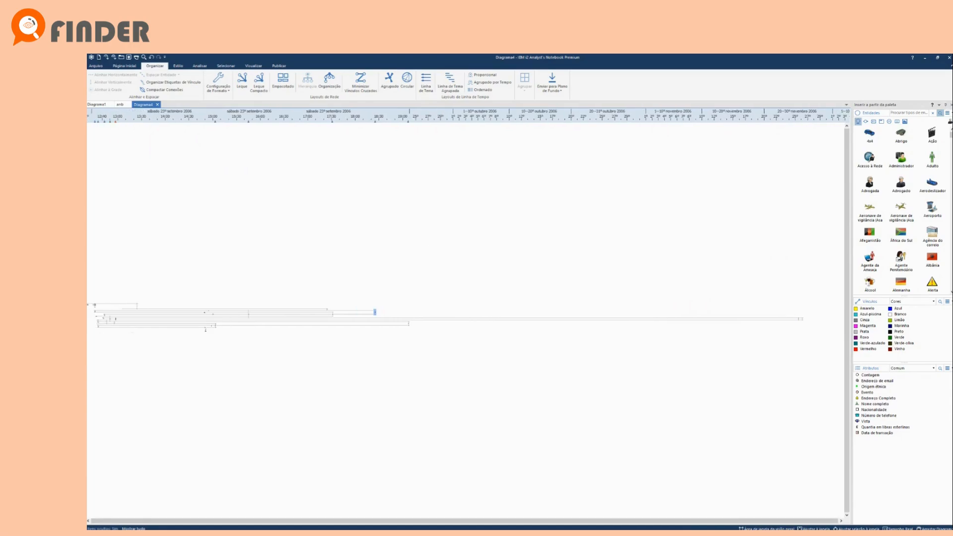
scroll(608, 337, up, 4)
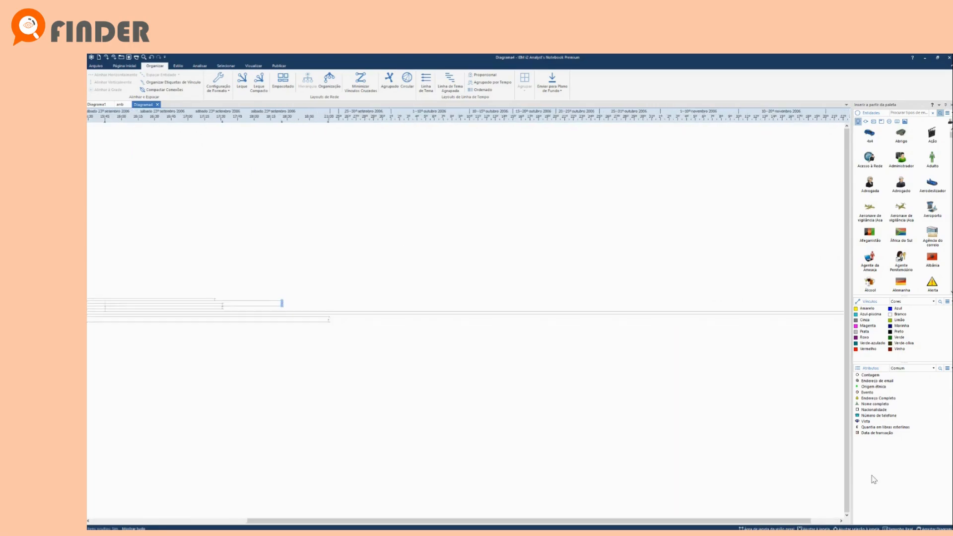
drag(564, 521, 268, 521)
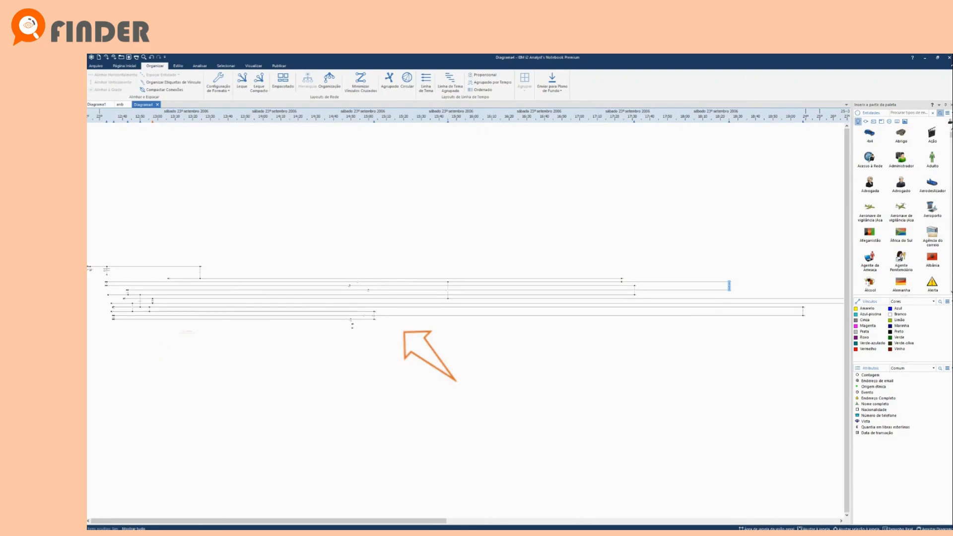
drag(298, 521, 659, 521)
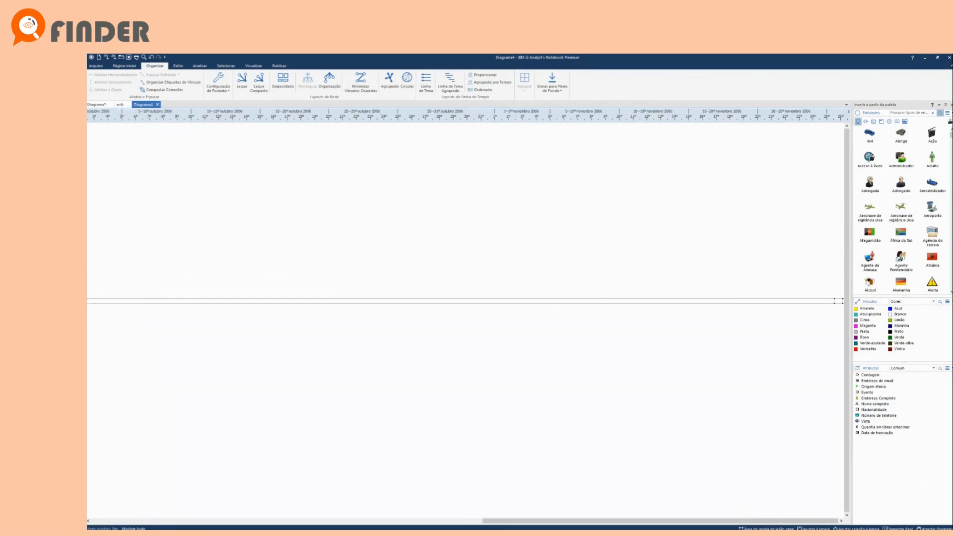
Apply the Grouped by Time (Agrupado por Tempo) layout to the timeline diagram and inspect the September theme lines.
drag(660, 521, 267, 521)
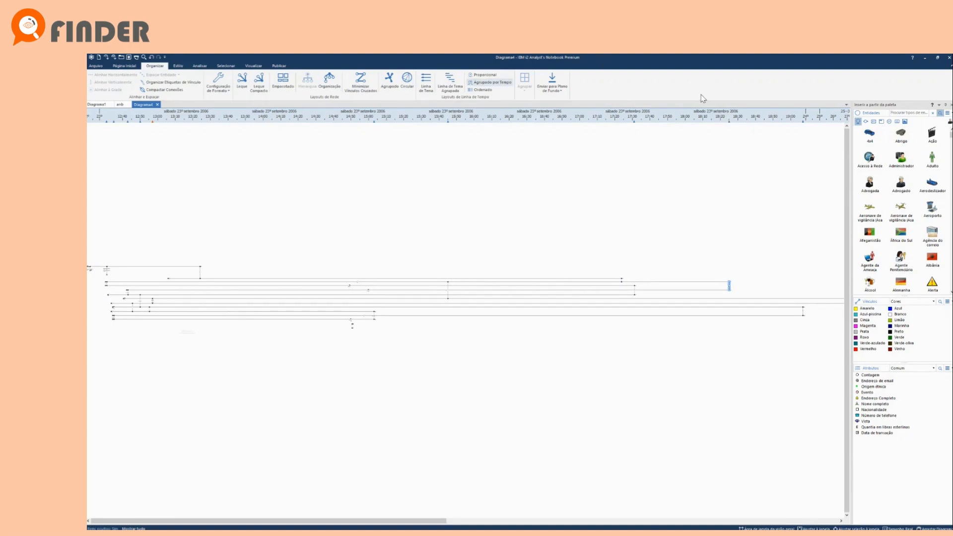
click(492, 82)
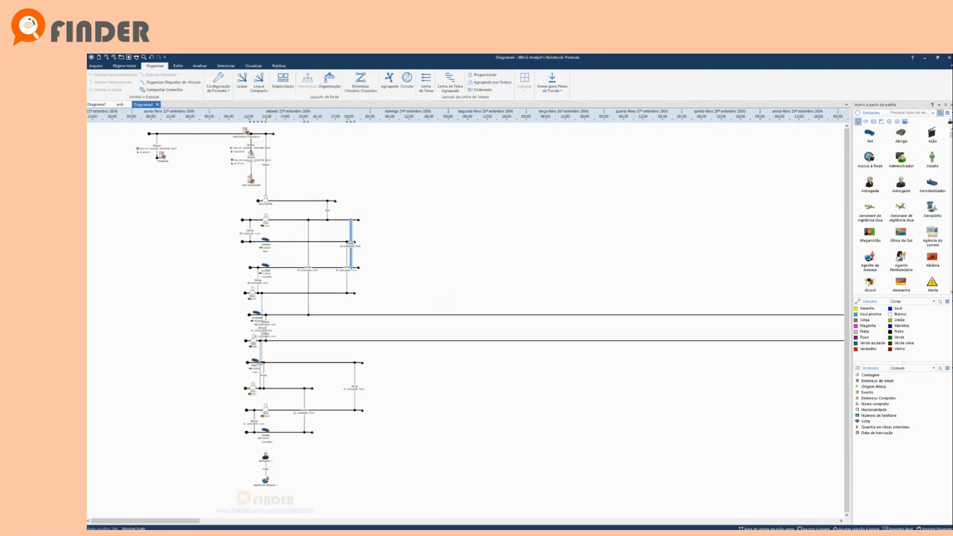
scroll(625, 431, down, 7)
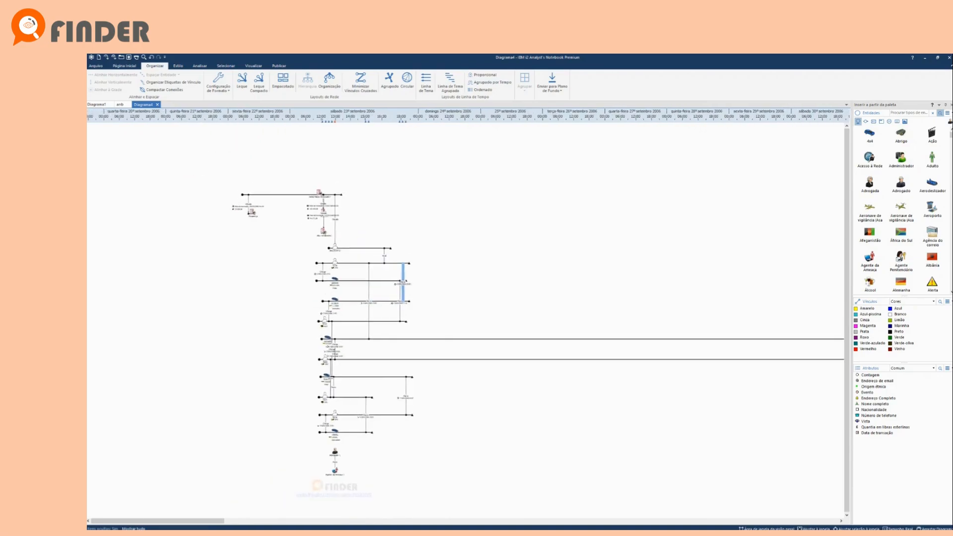
mouse_move(192, 521)
mouse_down()
mouse_move(709, 521)
mouse_move(198, 521)
mouse_up()
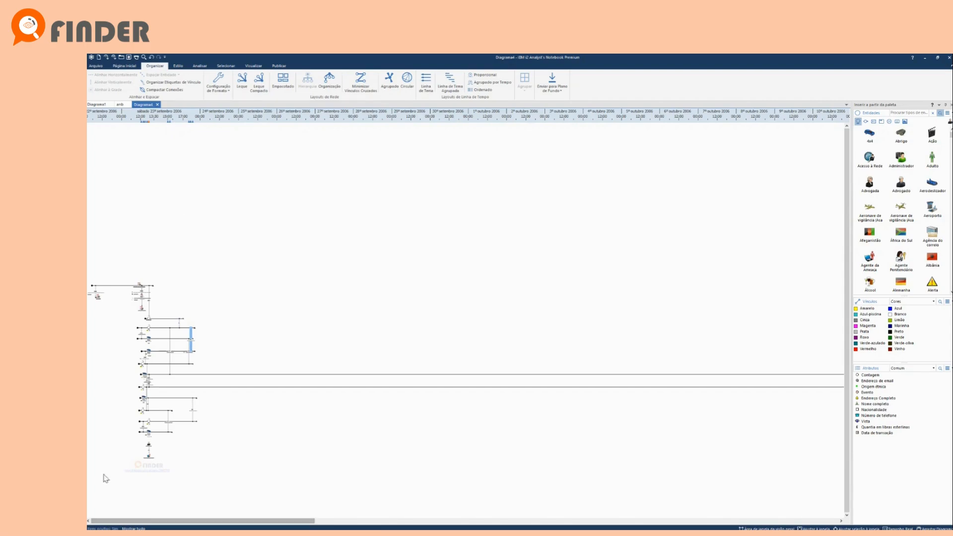
scroll(107, 476, up, 3)
scroll(107, 407, up, 2)
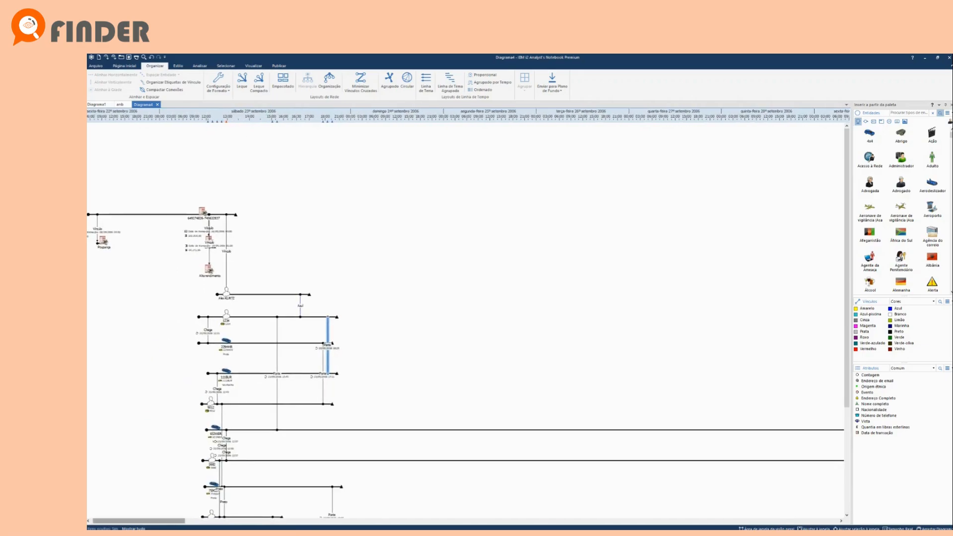
Examine the time-grouped timeline from the November end of the 653WER and 5682 theme lines back to the September events.
drag(139, 521, 822, 527)
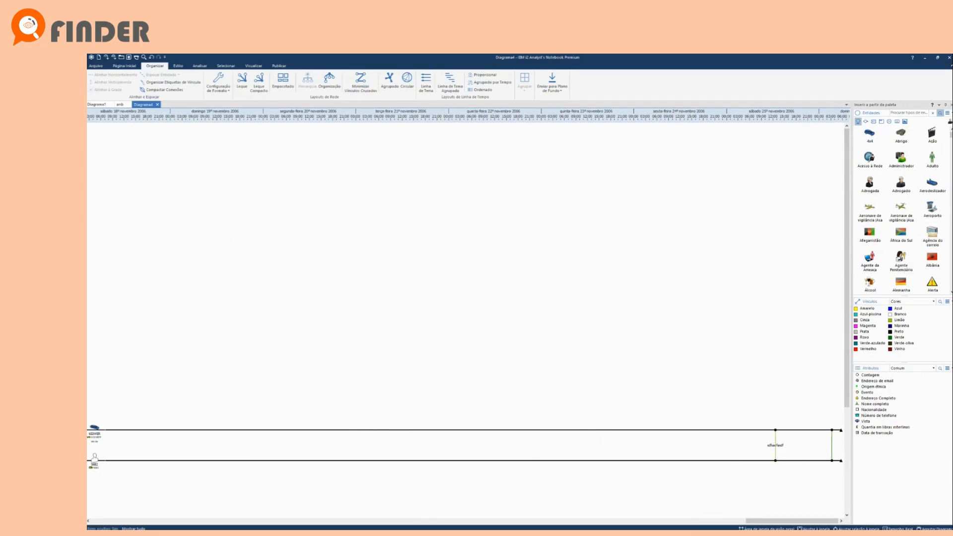
scroll(735, 421, down, 6)
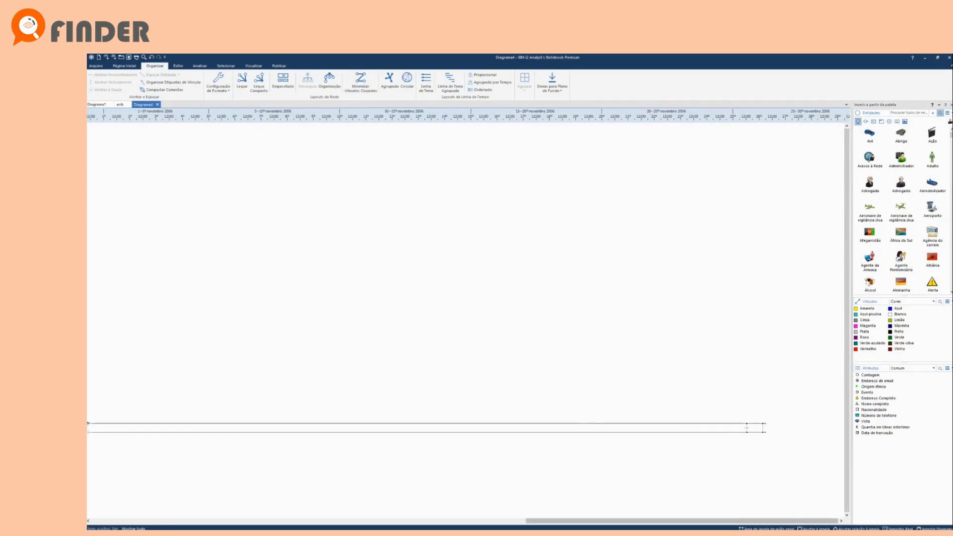
drag(706, 521, 337, 521)
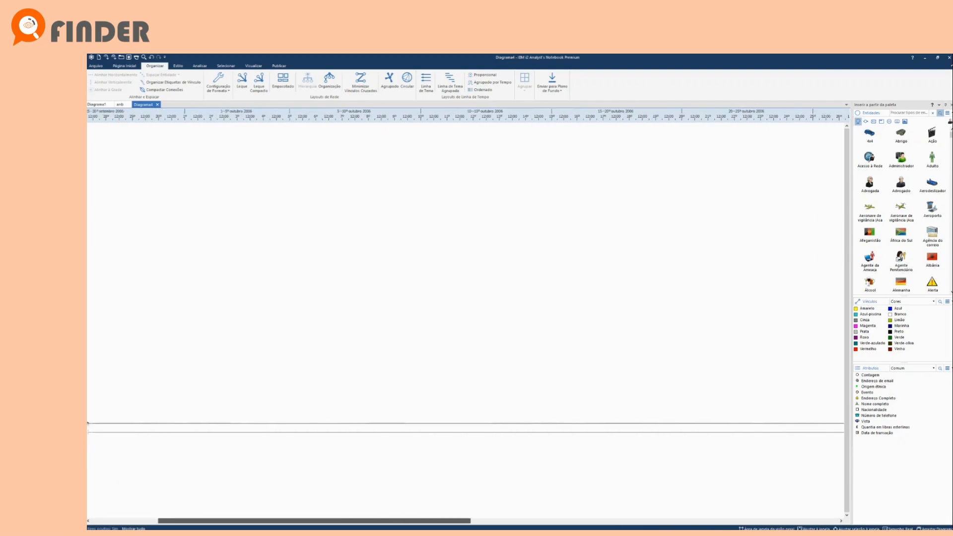
scroll(786, 488, down, 5)
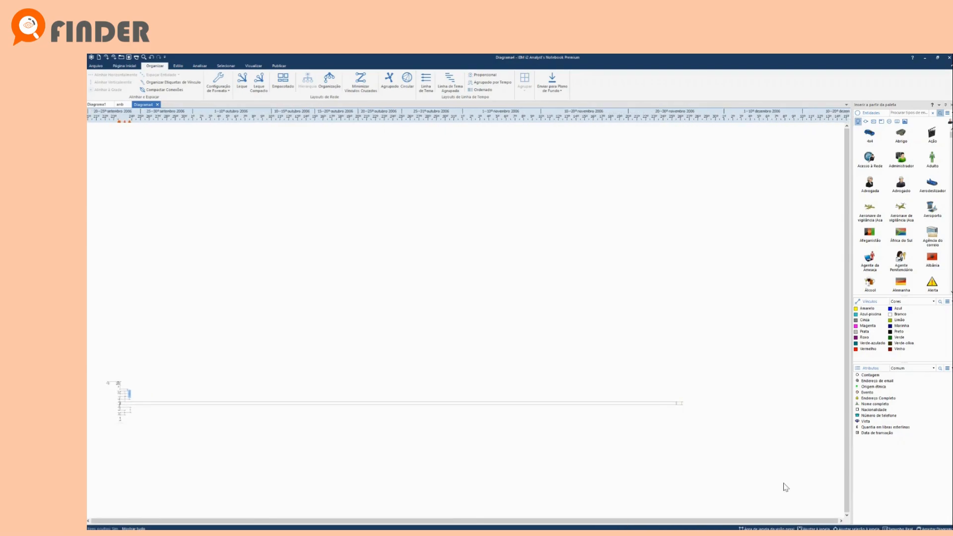
scroll(129, 398, up, 7)
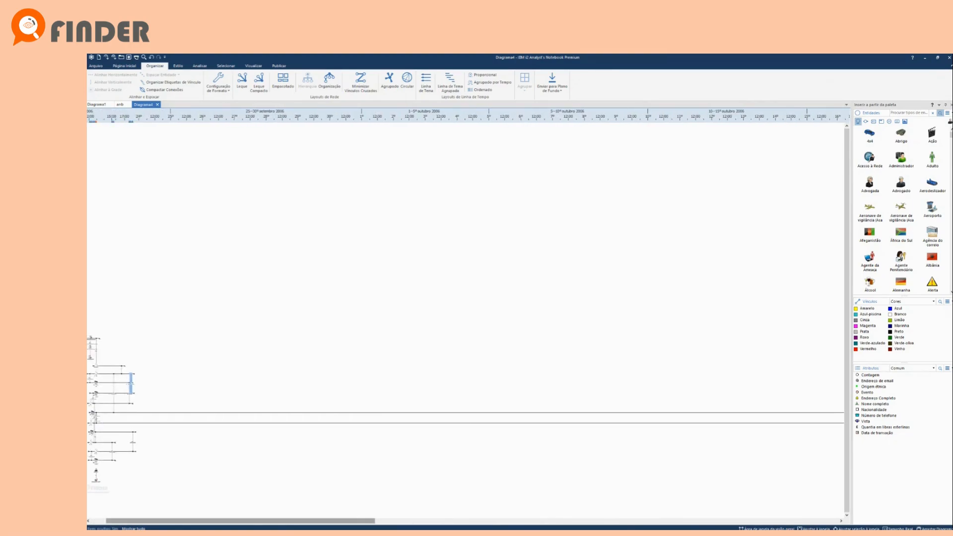
scroll(129, 397, up, 3)
scroll(113, 521, up, 5)
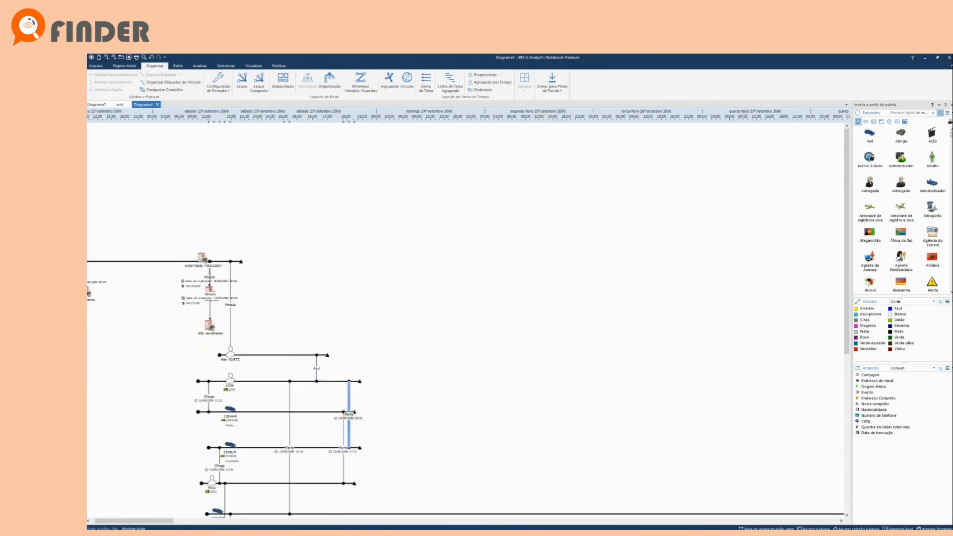
scroll(113, 524, up, 2)
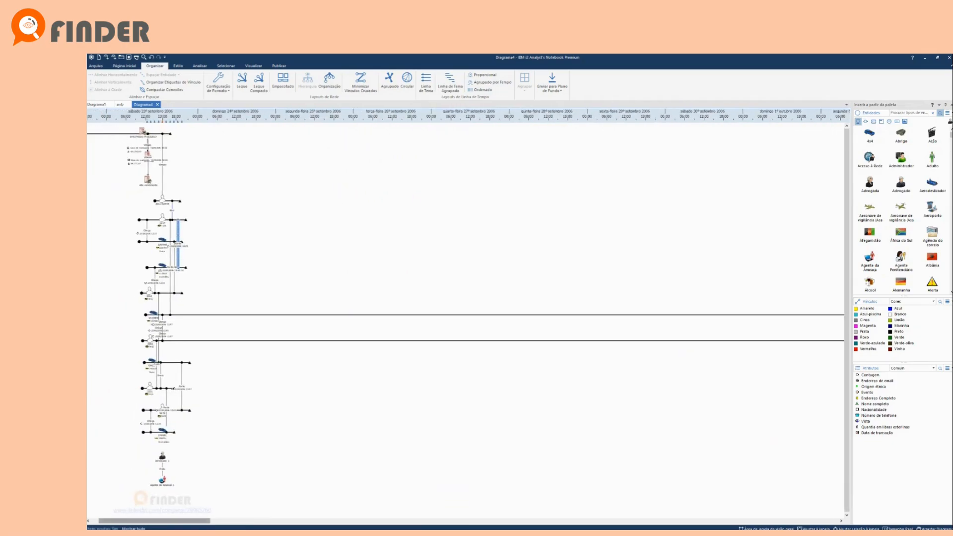
Examine the spacing of the rearranged September links and follow the two long theme lines to their November links.
mouse_move(155, 521)
mouse_down()
mouse_move(780, 521)
mouse_move(147, 521)
mouse_up()
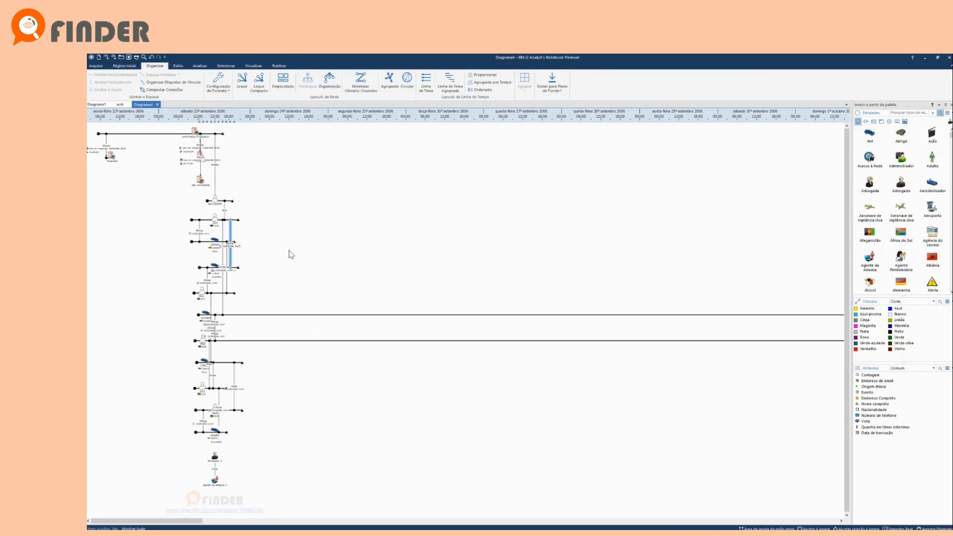
scroll(218, 298, up, 3)
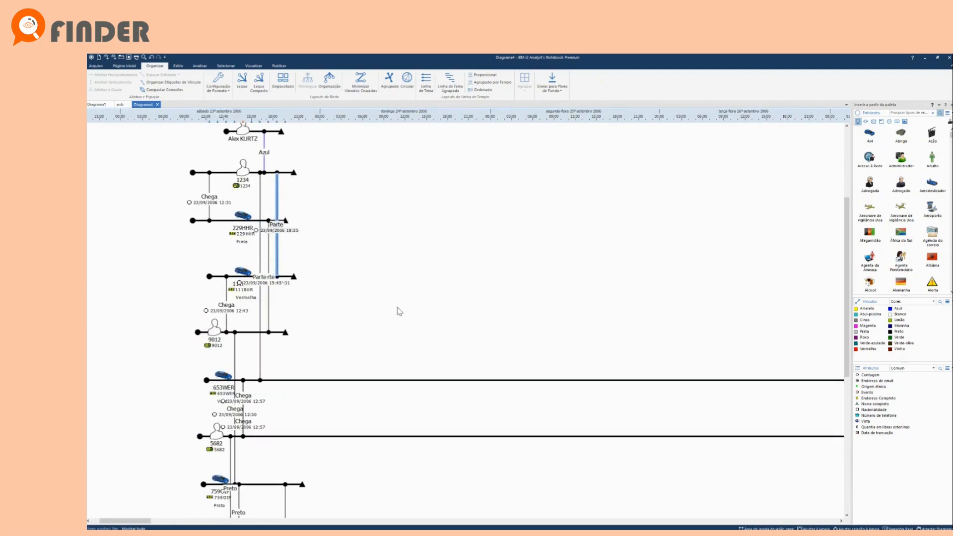
scroll(474, 460, down, 3)
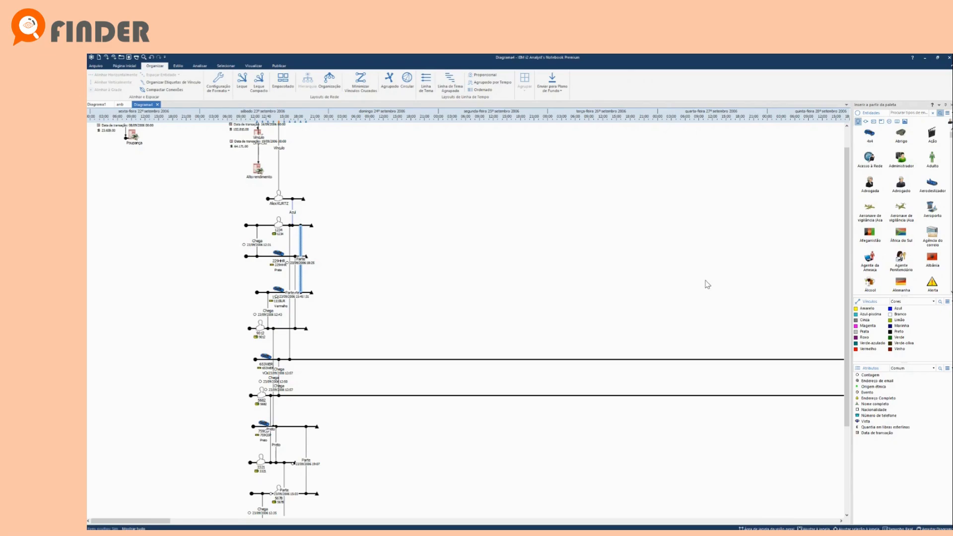
scroll(836, 465, down, 5)
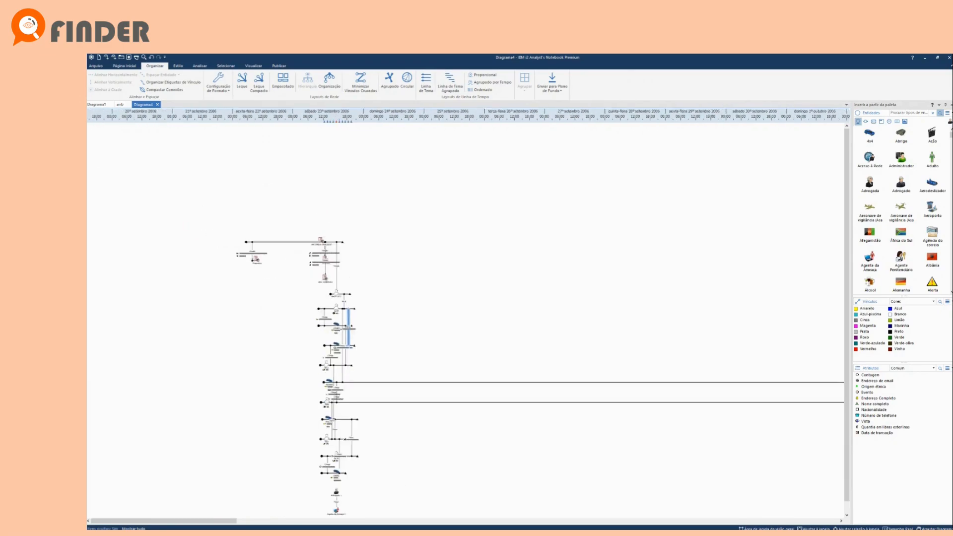
drag(170, 521, 760, 521)
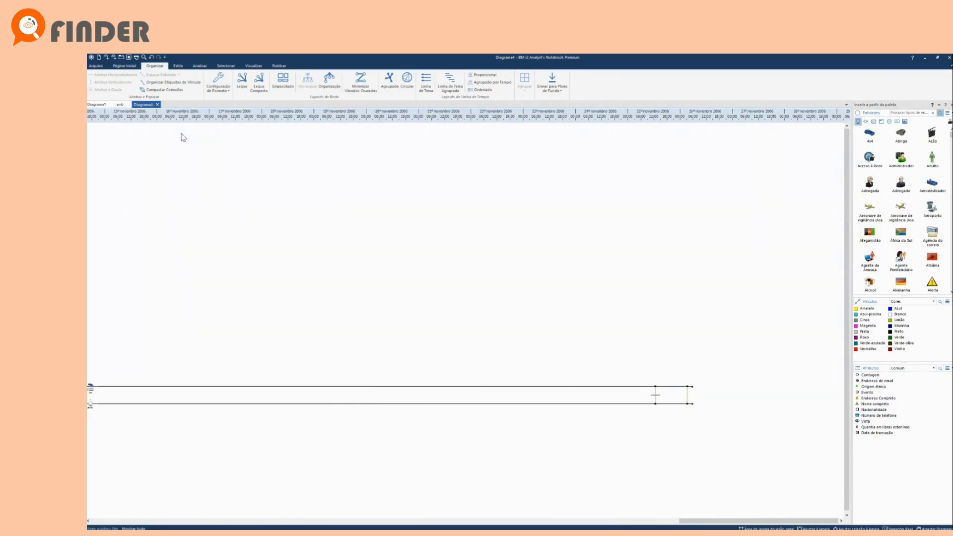
Switch to the anb association chart and clear its selection.
click(120, 105)
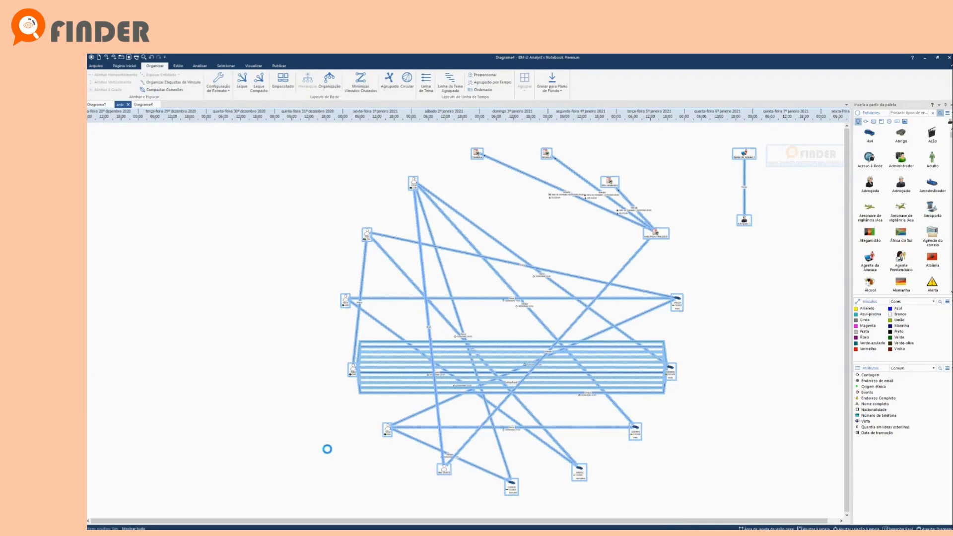
click(375, 426)
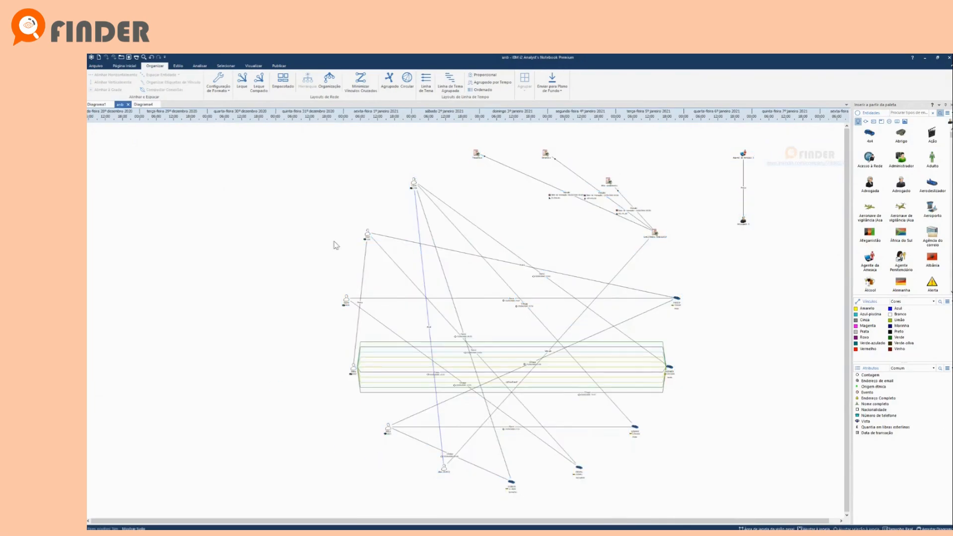